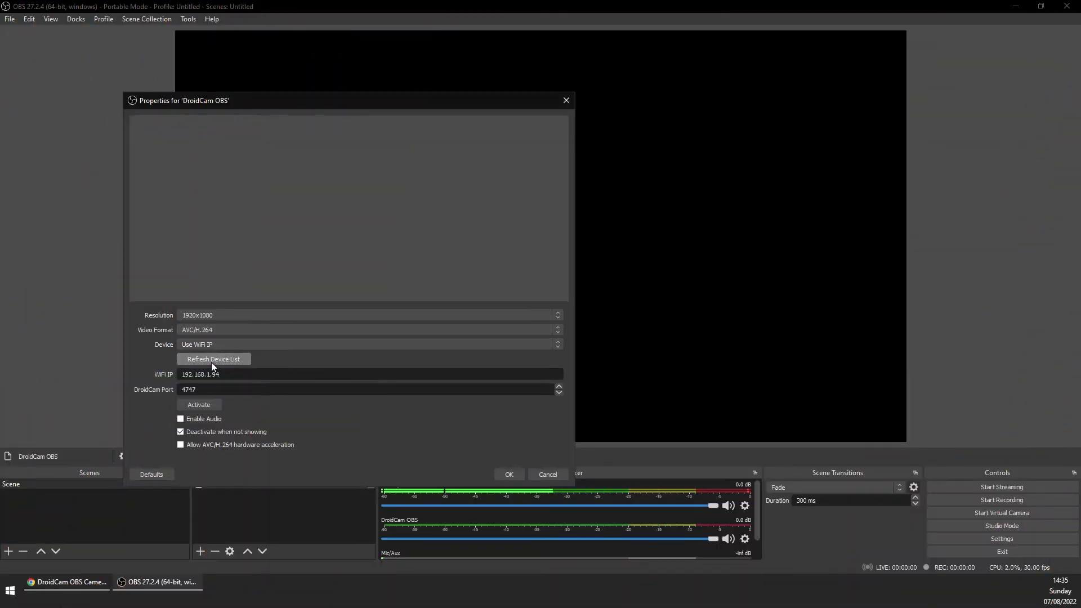
# Activate the DroidCam OBS source so the phone's live view of the drawing appears
pyautogui.click(198, 404)
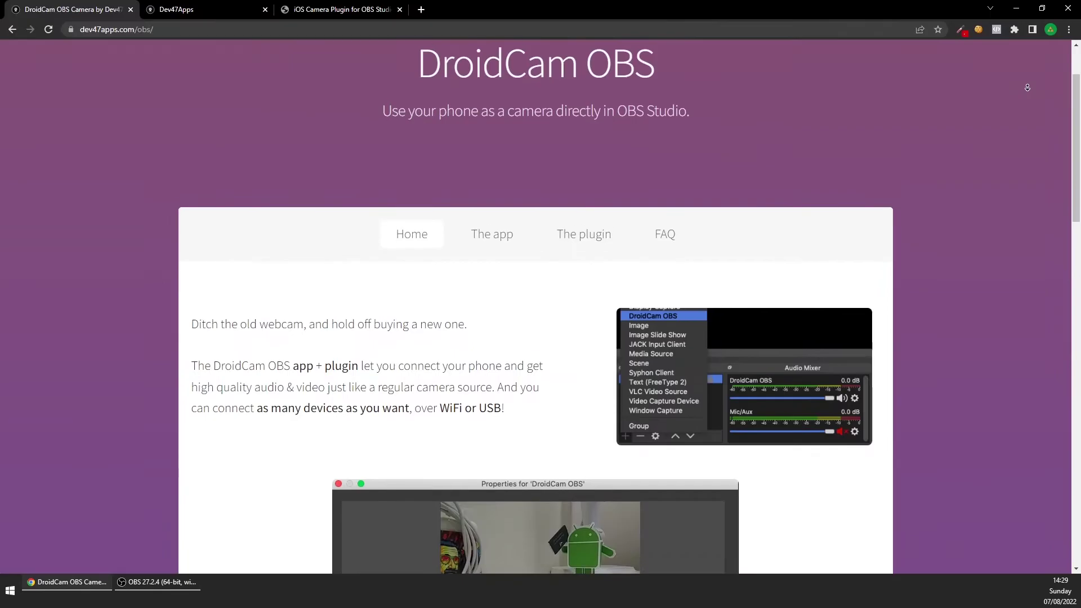
# Scroll dev47apps.com/obs down to the plugin downloads for Windows, Linux and macOS
pyautogui.scroll(-2, 1027, 87)
pyautogui.scroll(-2, 1027, 88)
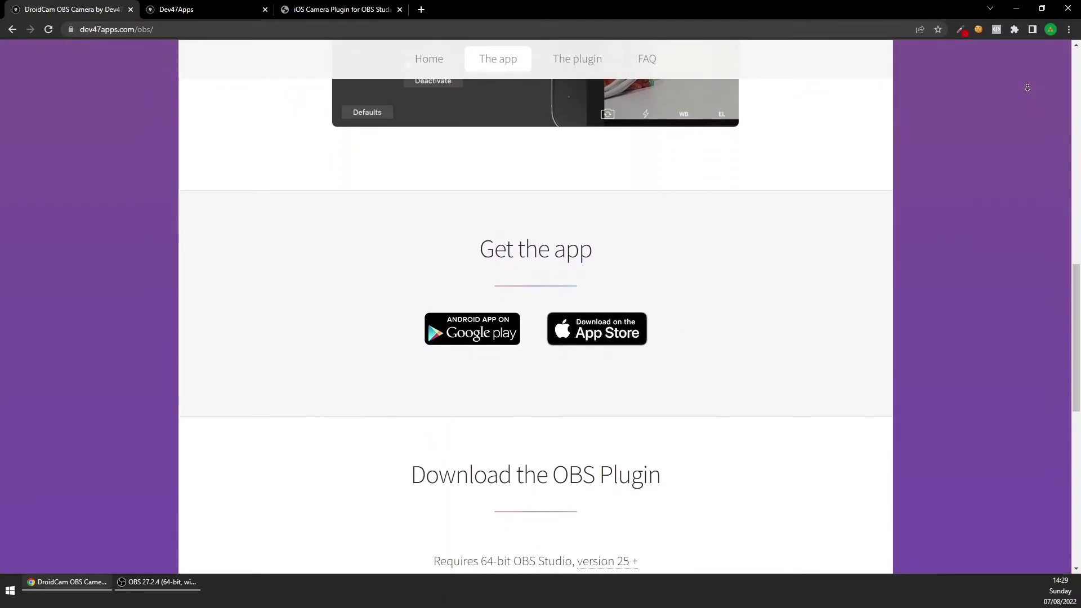
pyautogui.middleClick(1027, 88)
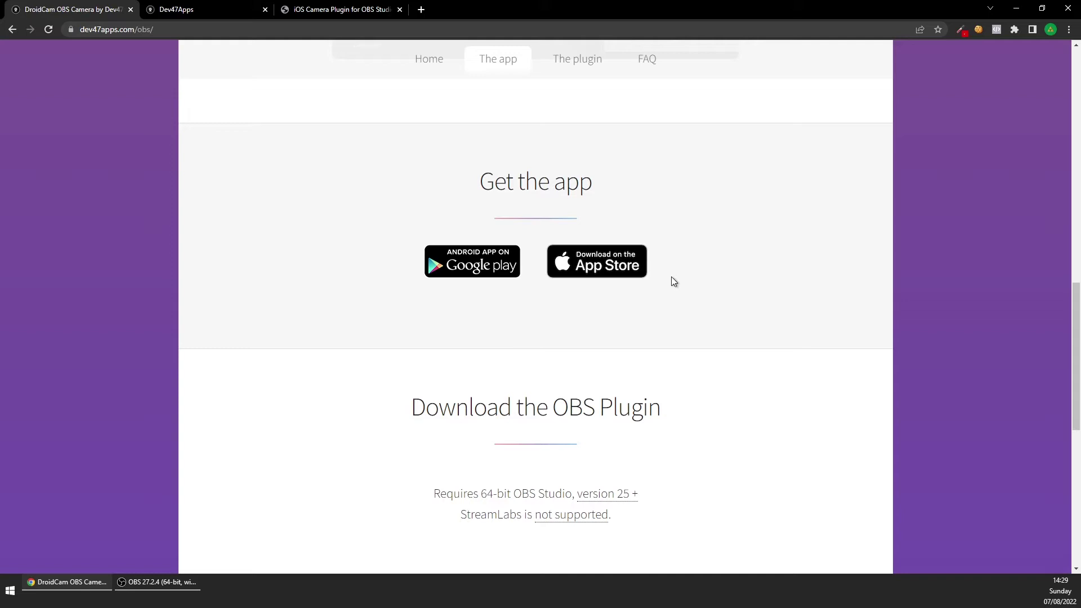
pyautogui.middleClick(899, 227)
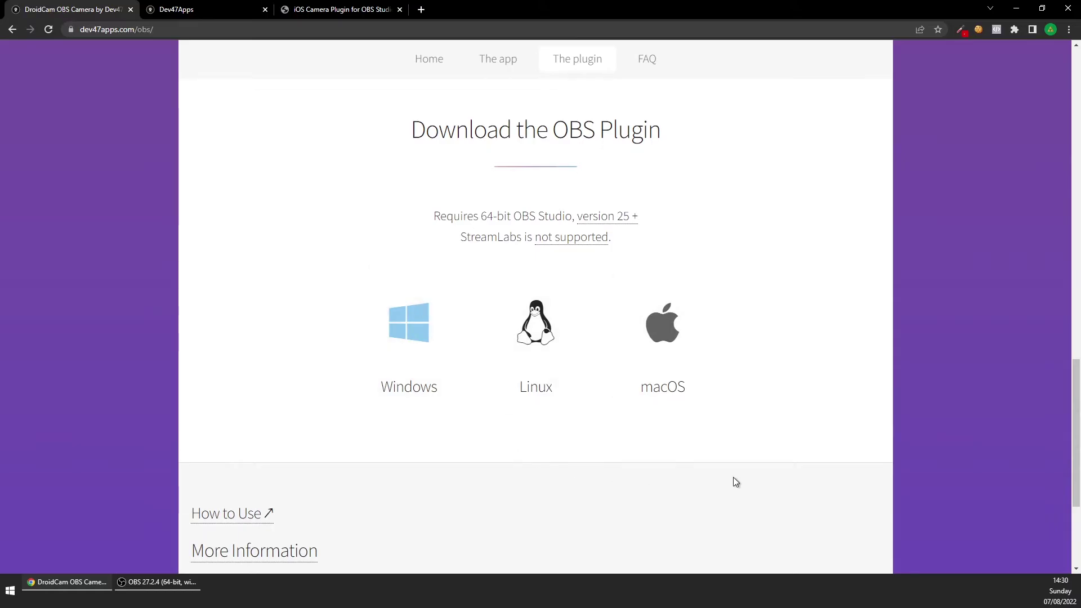
# Run the Windows DroidCam OBS plugin installer and accept its licence agreement
pyautogui.click(419, 367)
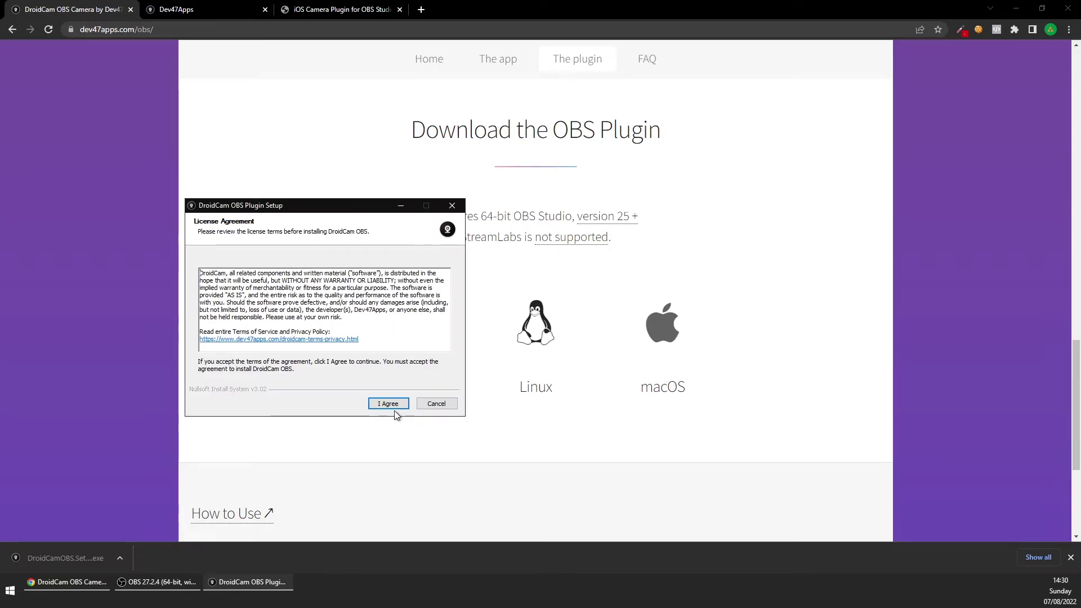
pyautogui.click(388, 404)
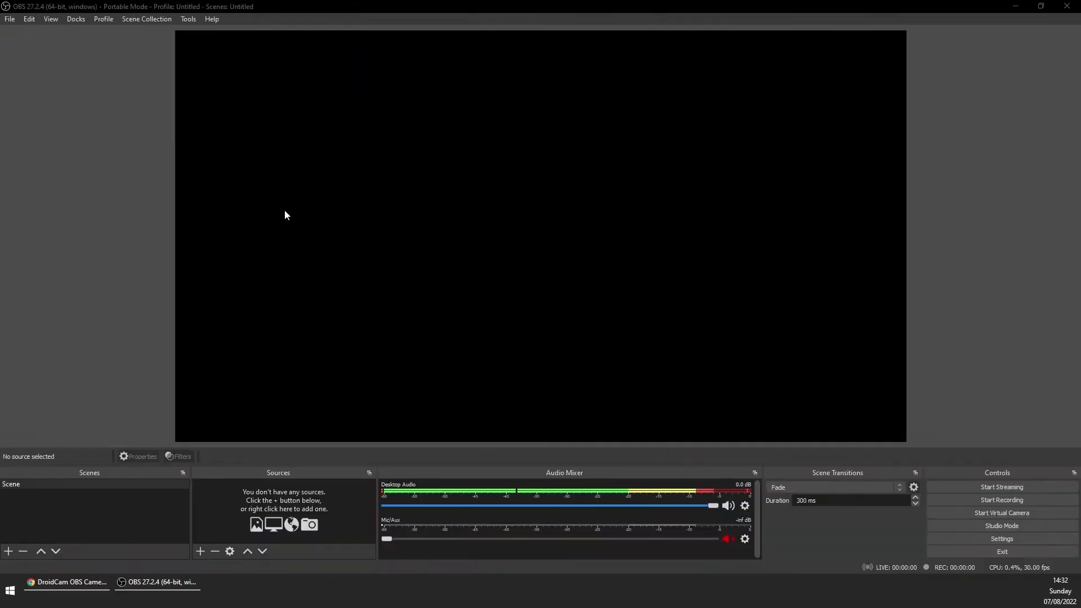
# Add a newly created DroidCam OBS source to the scene
pyautogui.click(200, 551)
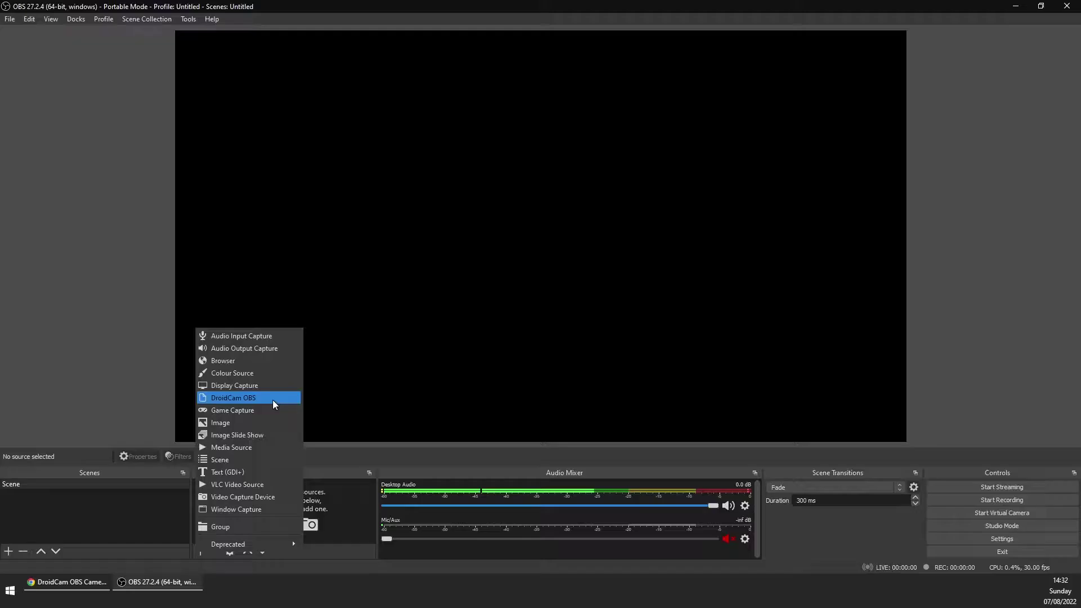
pyautogui.click(565, 245)
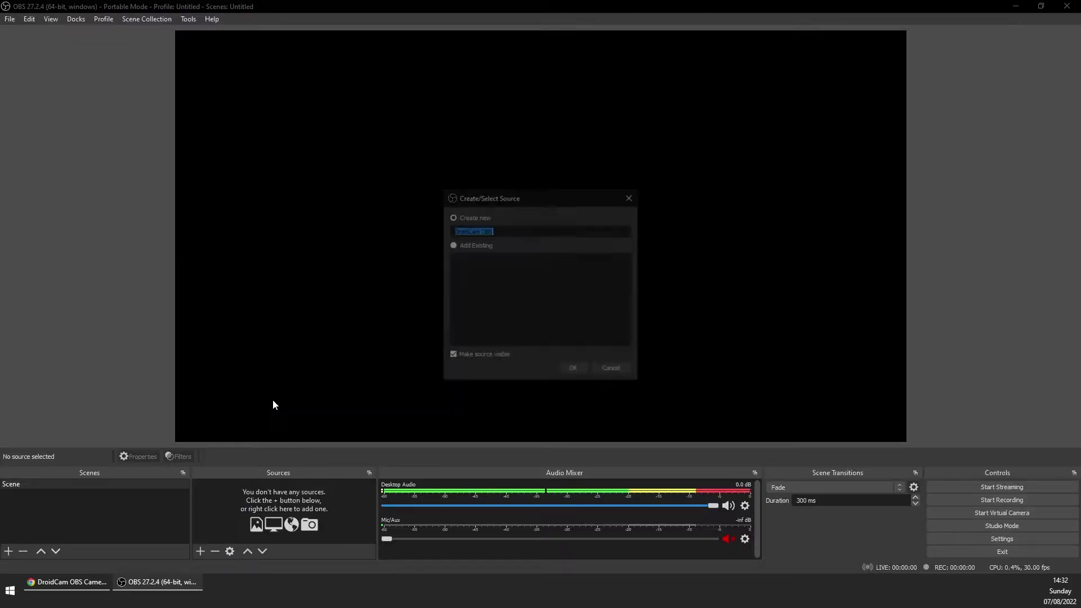
pyautogui.click(933, 369)
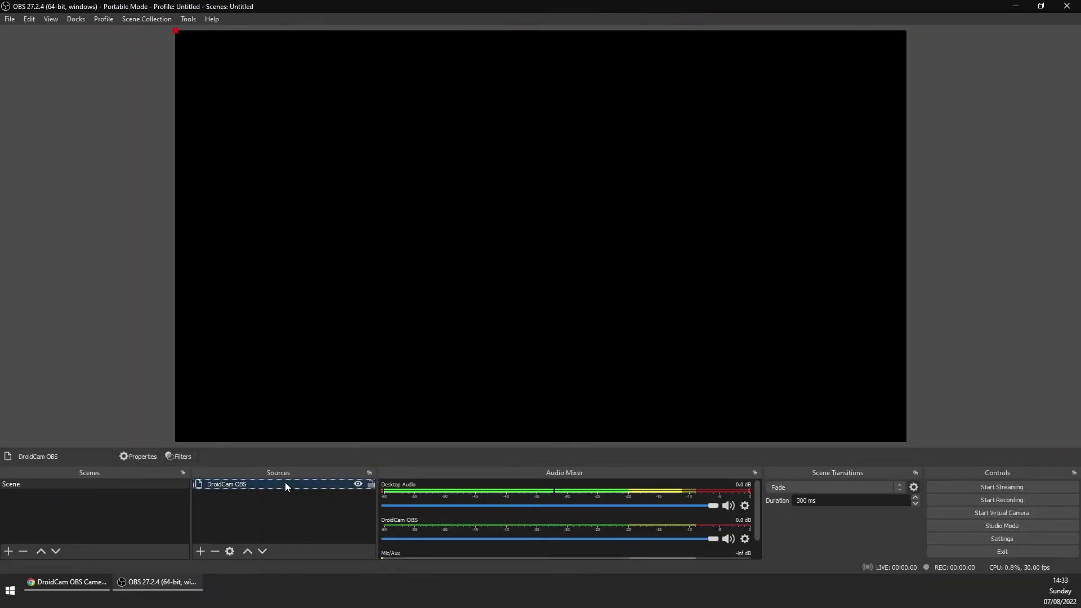
# Open the DroidCam OBS source's properties and enlarge the dialog to reveal port and activation settings
pyautogui.rightClick(287, 487)
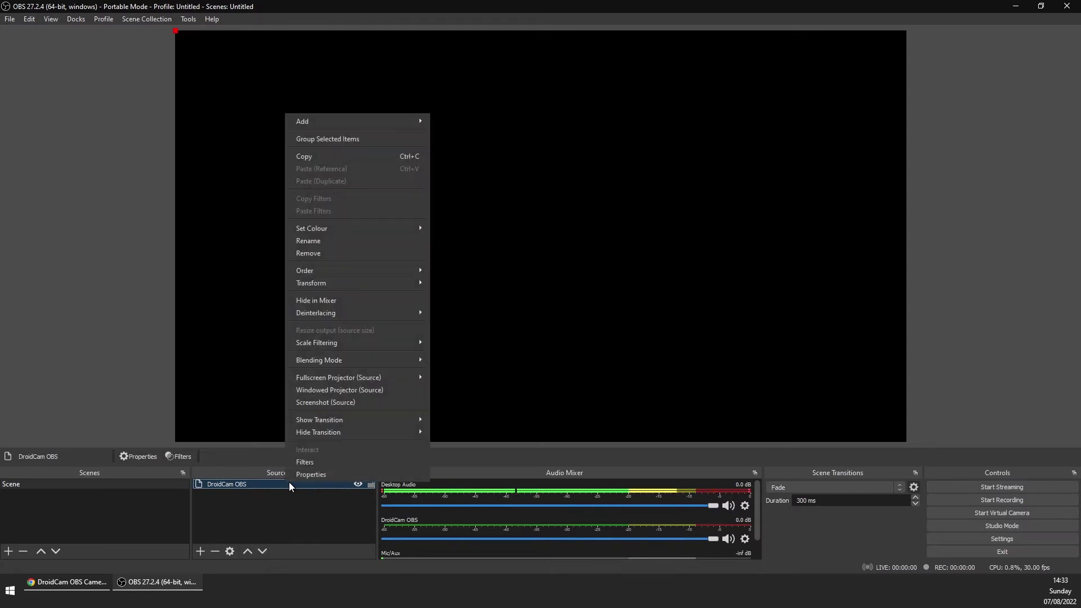
pyautogui.click(355, 475)
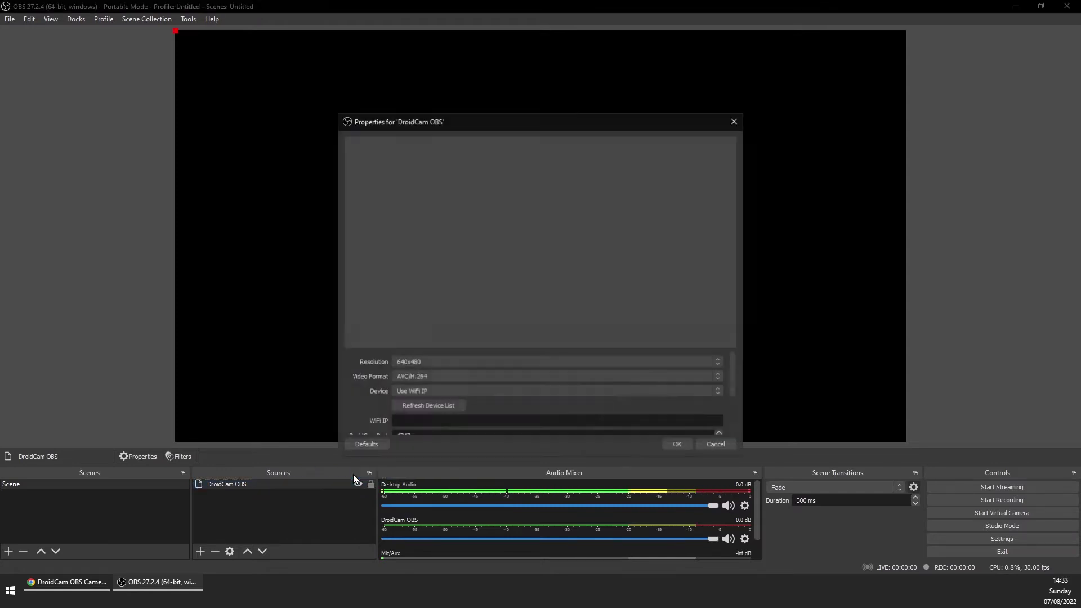
pyautogui.moveTo(437, 123); pyautogui.dragTo(324, 80)
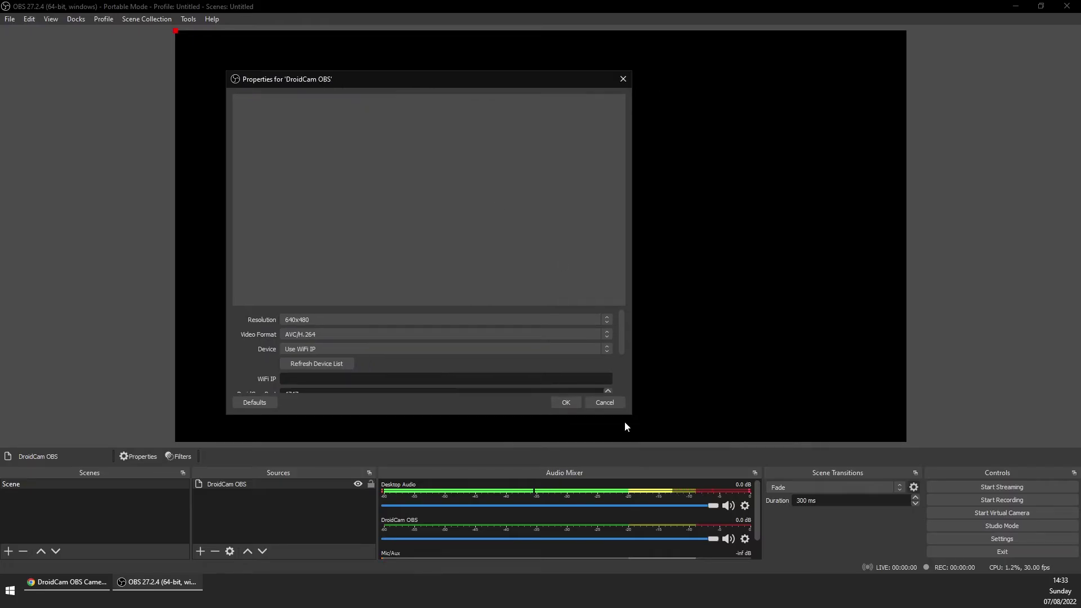
pyautogui.moveTo(632, 415); pyautogui.dragTo(677, 465)
pyautogui.moveTo(513, 357); pyautogui.dragTo(519, 283)
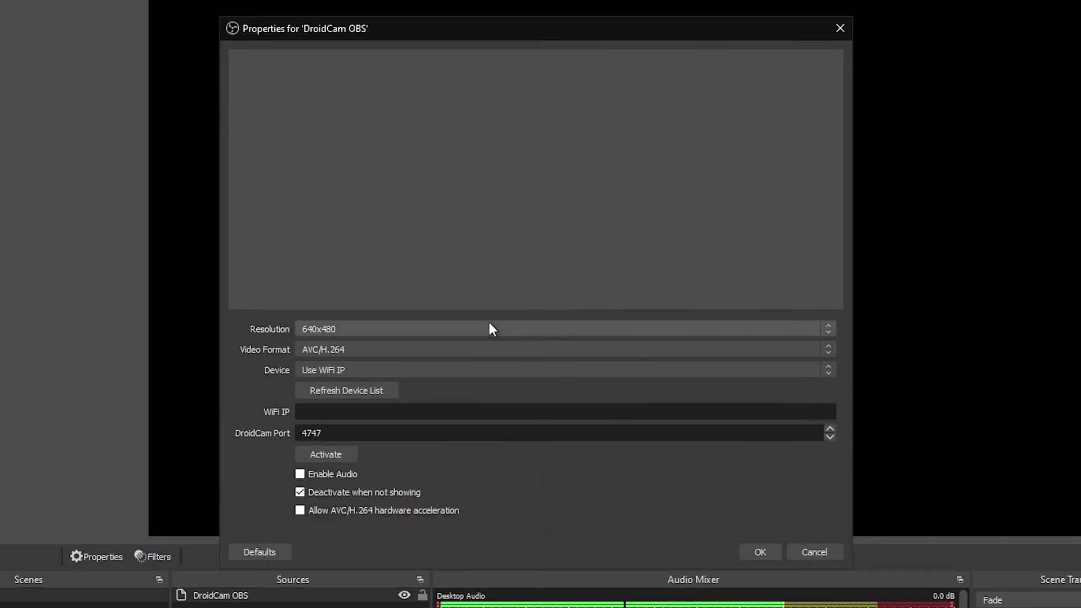
# Set the resolution to 1920x1080, leaving the device on Use WiFi IP
pyautogui.click(402, 329)
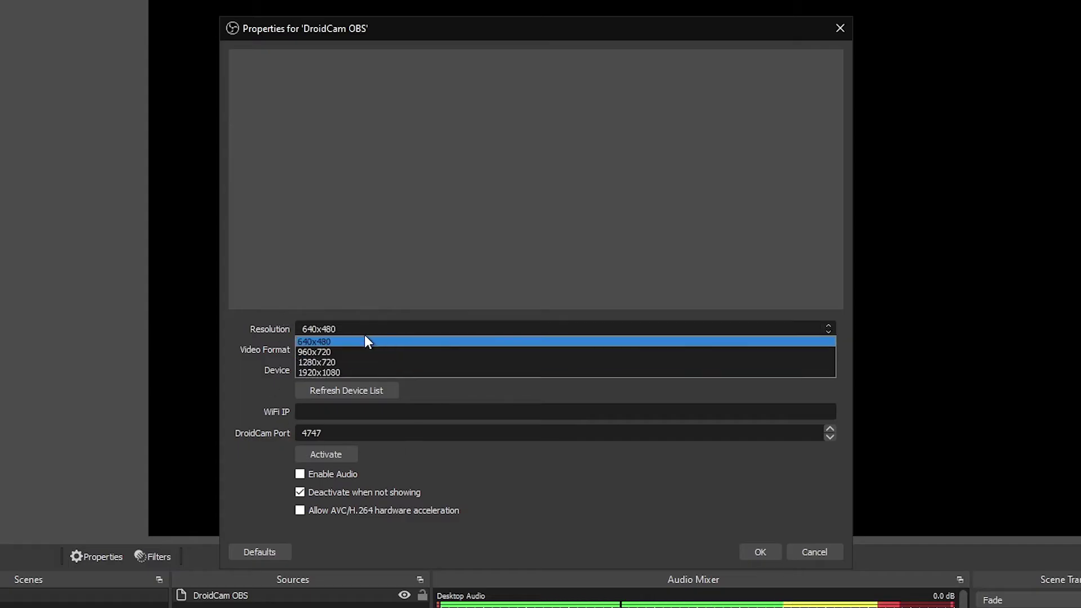
pyautogui.click(359, 370)
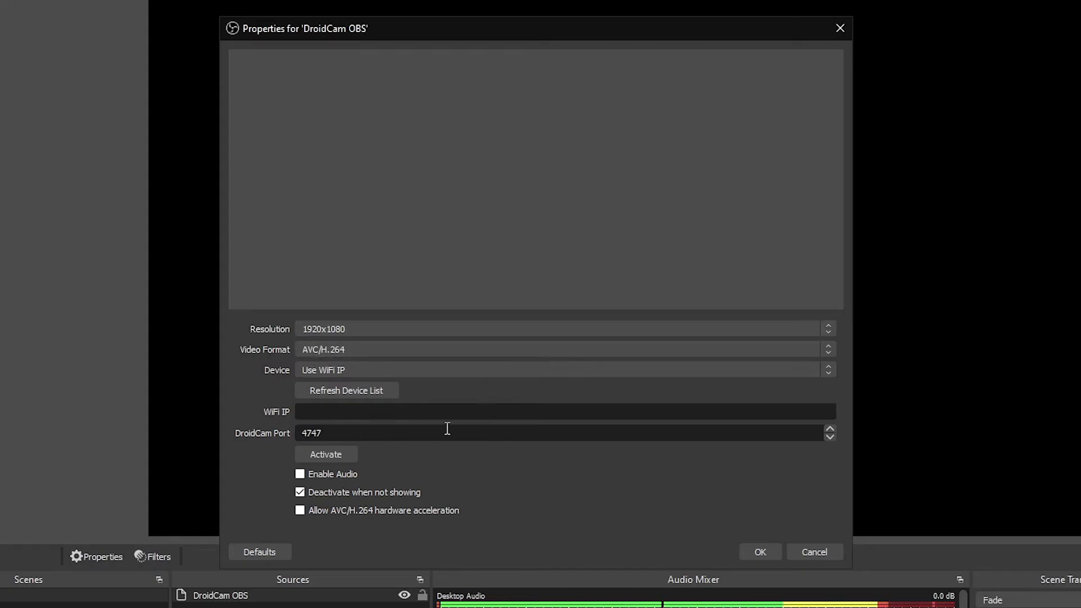
pyautogui.click(450, 370)
pyautogui.click(451, 370)
# Switch the device to iPhone [USB], test the feed with Activate, then deactivate it
pyautogui.click(357, 369)
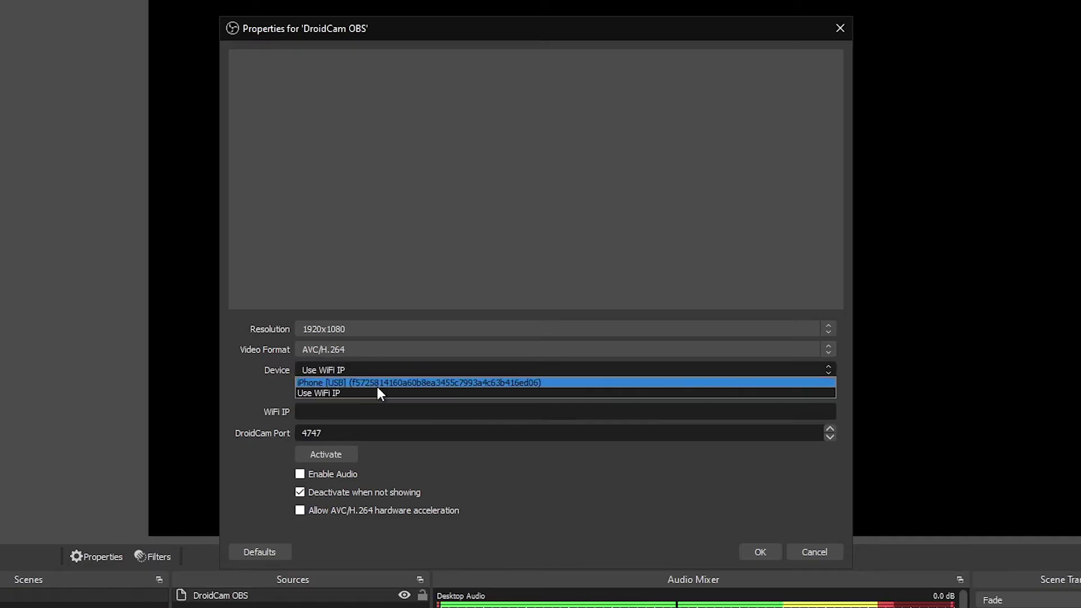
pyautogui.click(379, 383)
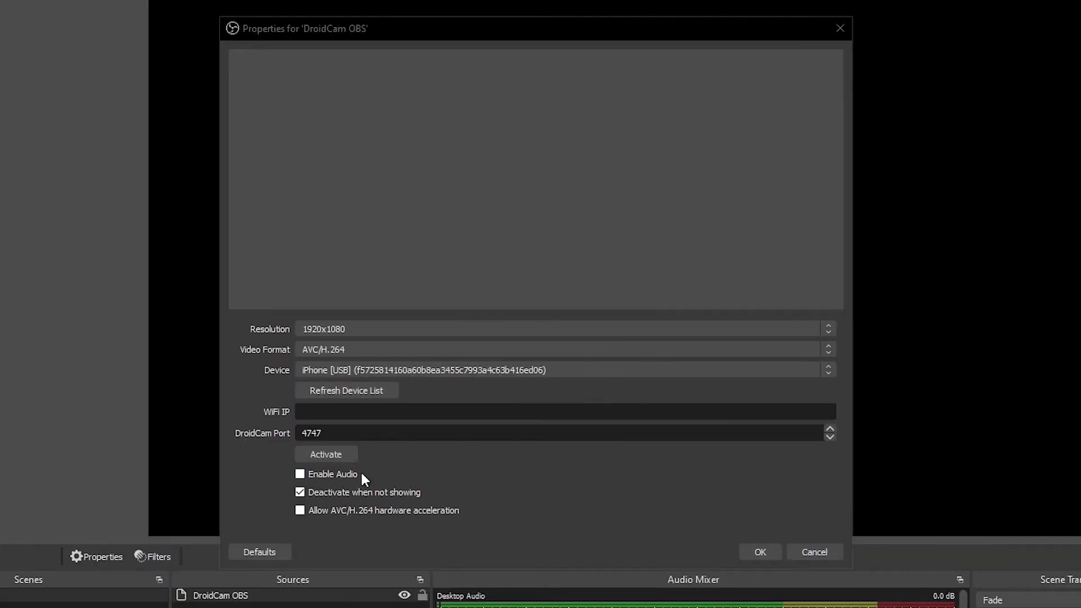
pyautogui.click(348, 453)
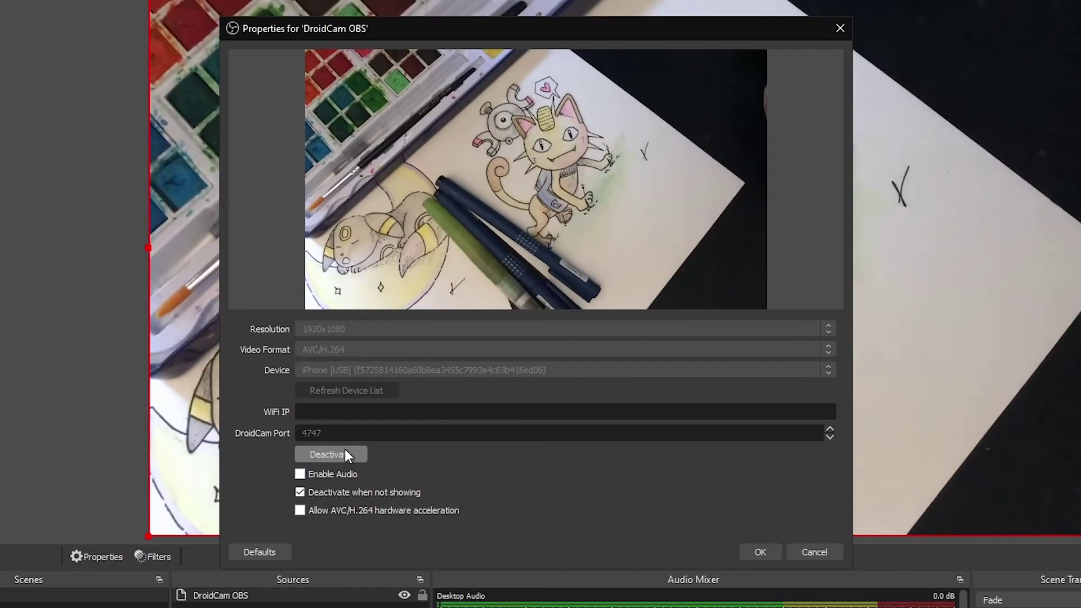
pyautogui.moveTo(606, 35); pyautogui.dragTo(420, 33)
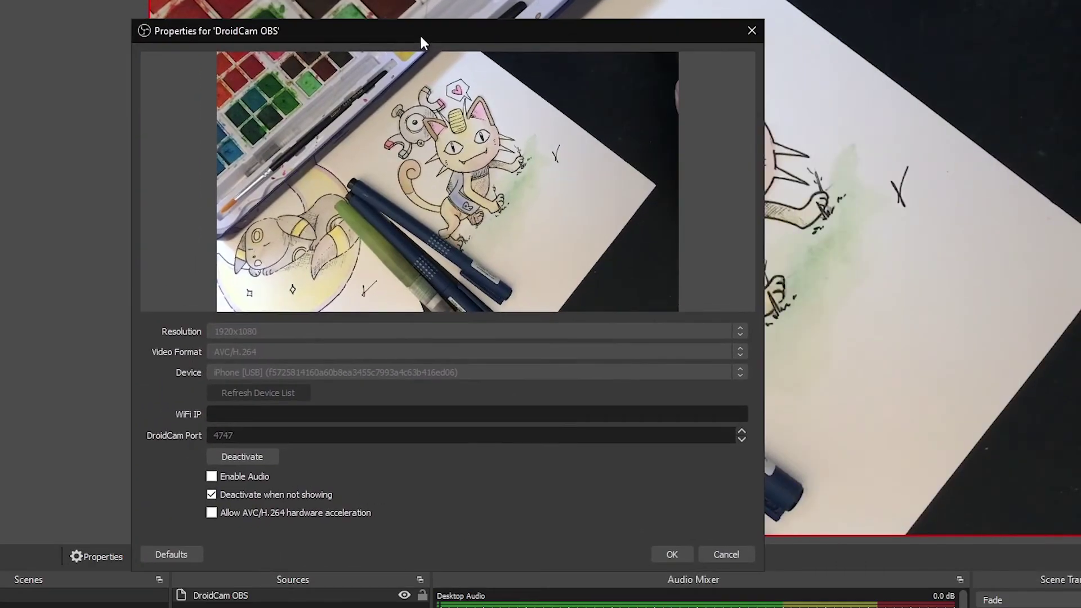
pyautogui.click(263, 455)
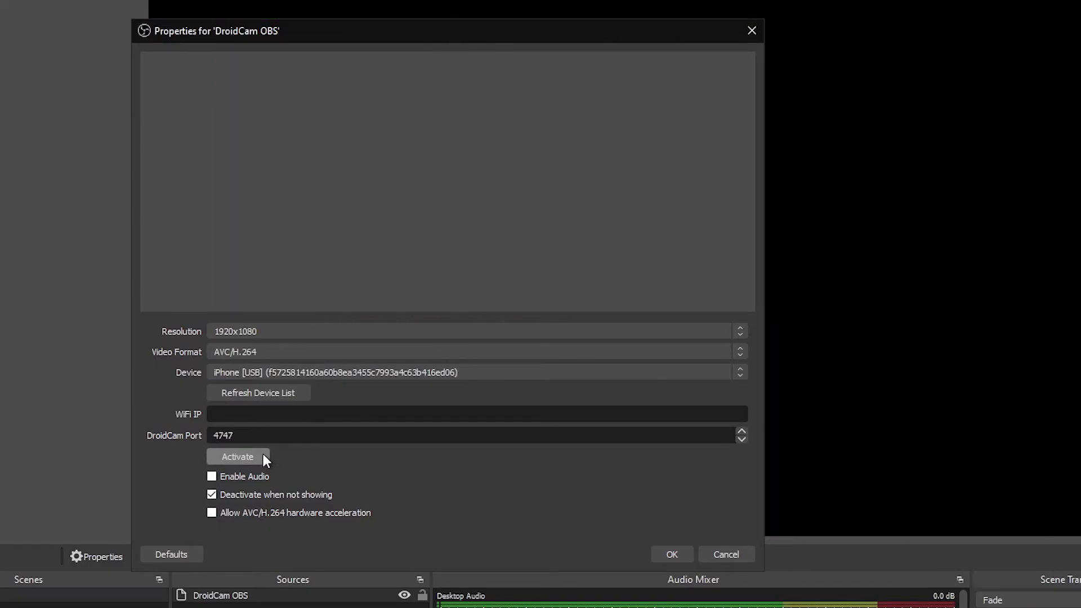
# Reconnect the DroidCam source over Wi-Fi IP 192.168.1.94 and activate the live feed
pyautogui.click(262, 454)
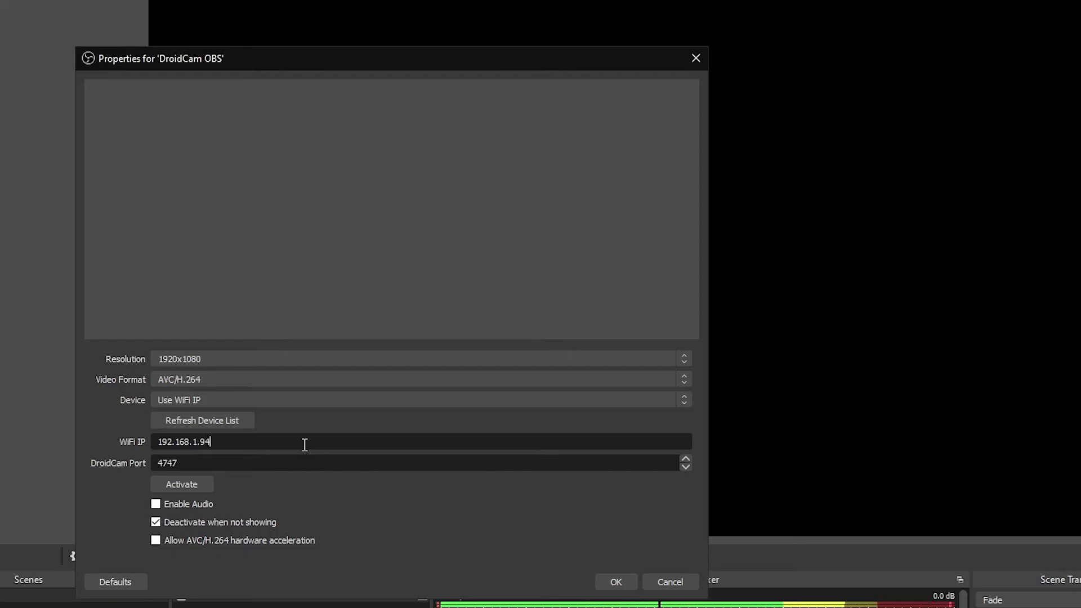
pyautogui.click(256, 402)
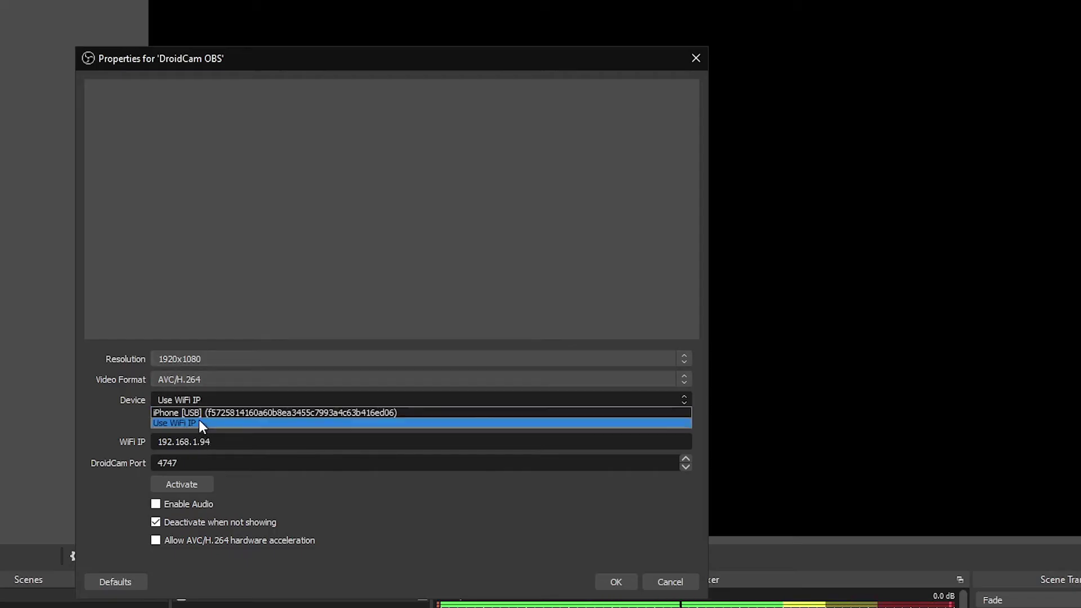
pyautogui.click(197, 424)
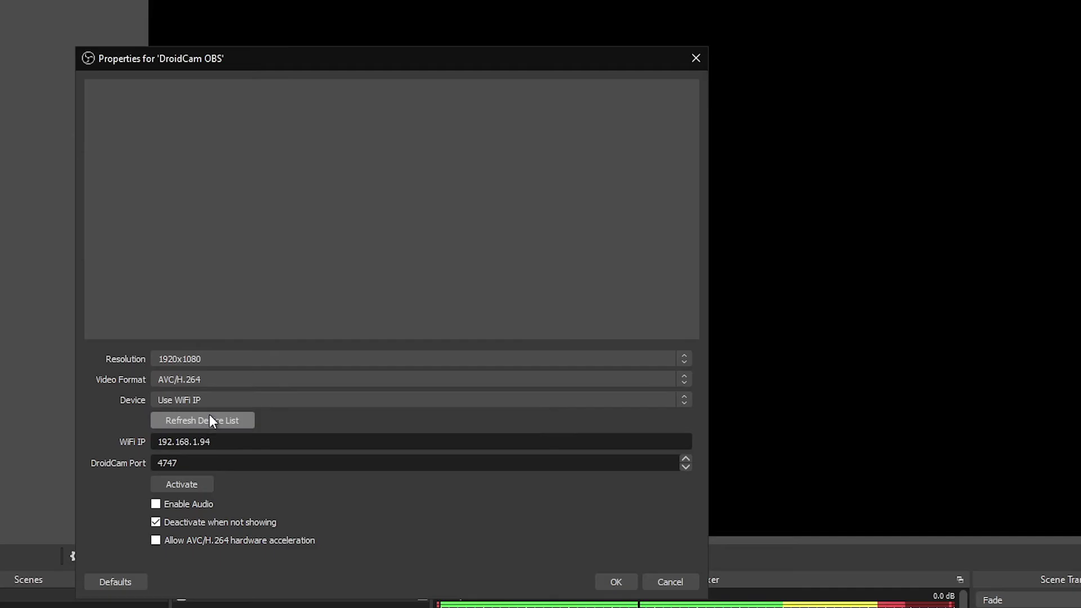
pyautogui.click(180, 482)
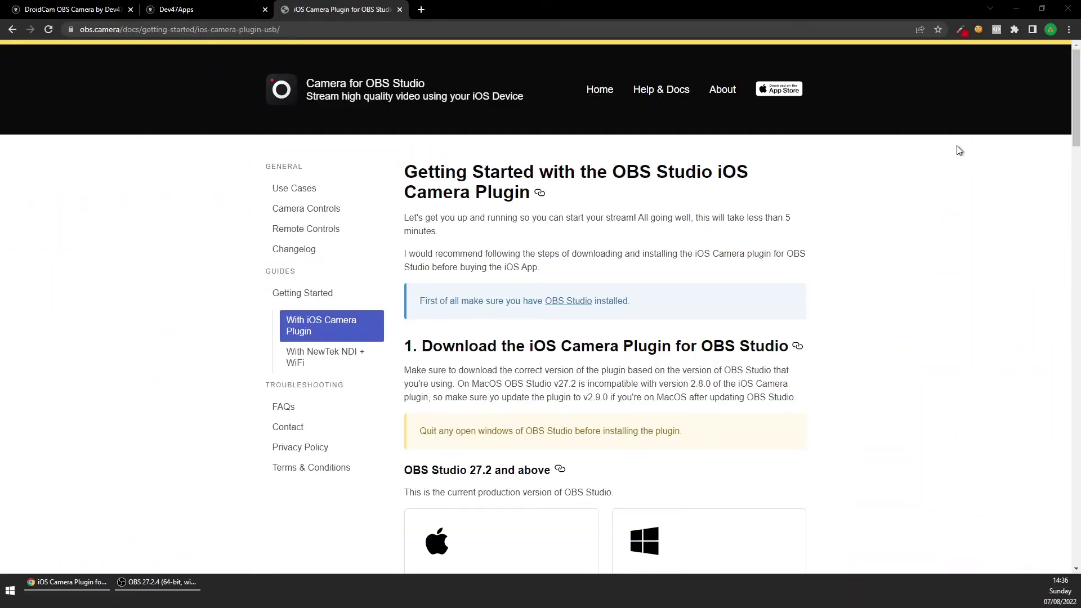
# From the obs.camera guide, download and launch the Windows iOS Camera plugin installer
pyautogui.middleClick(959, 150)
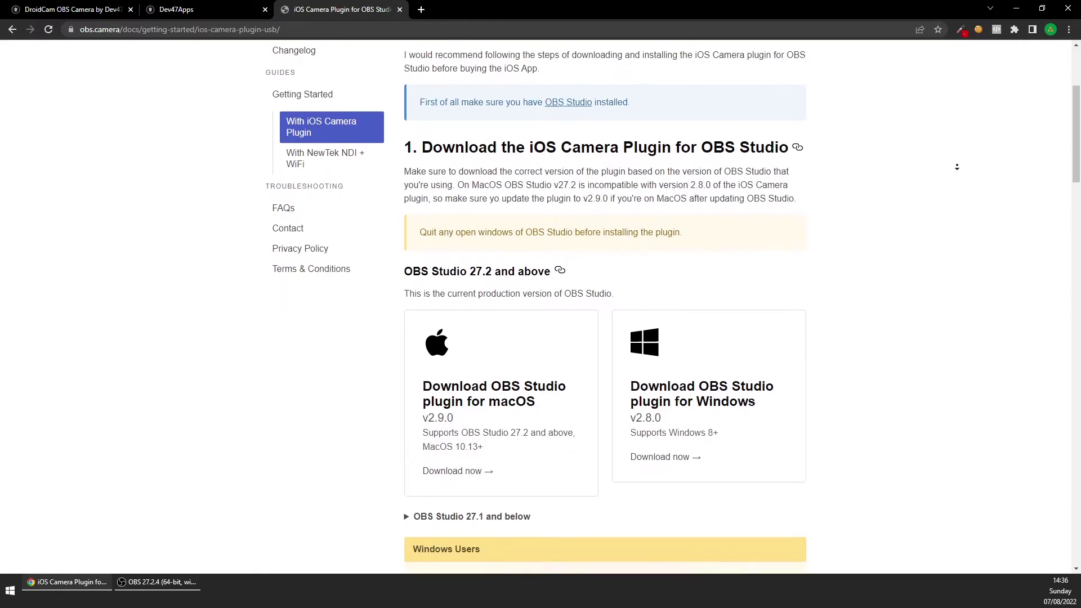
pyautogui.click(960, 170)
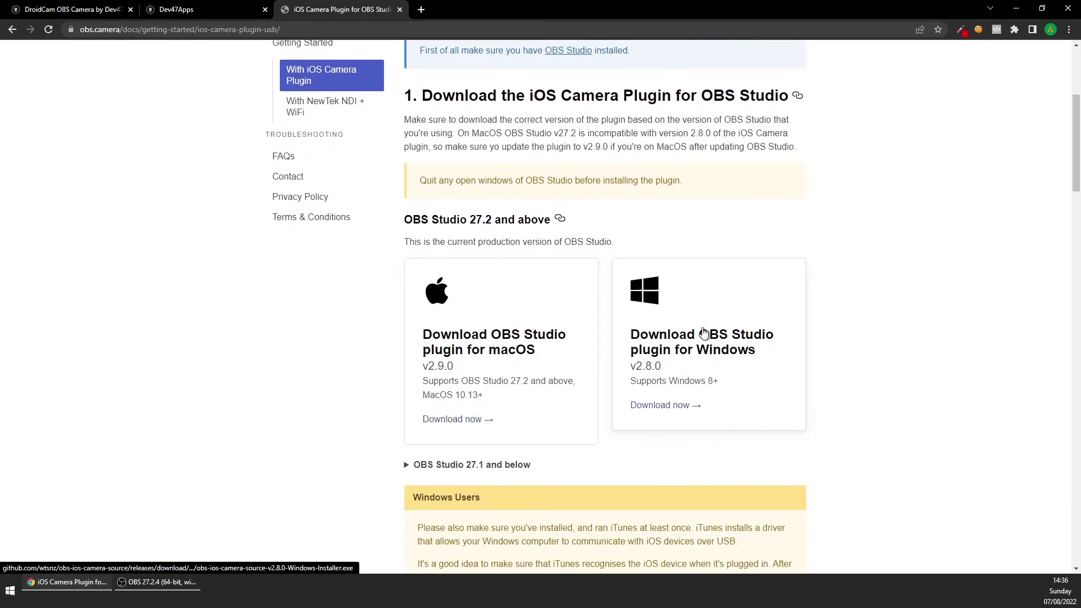
pyautogui.scroll(-3, 904, 244)
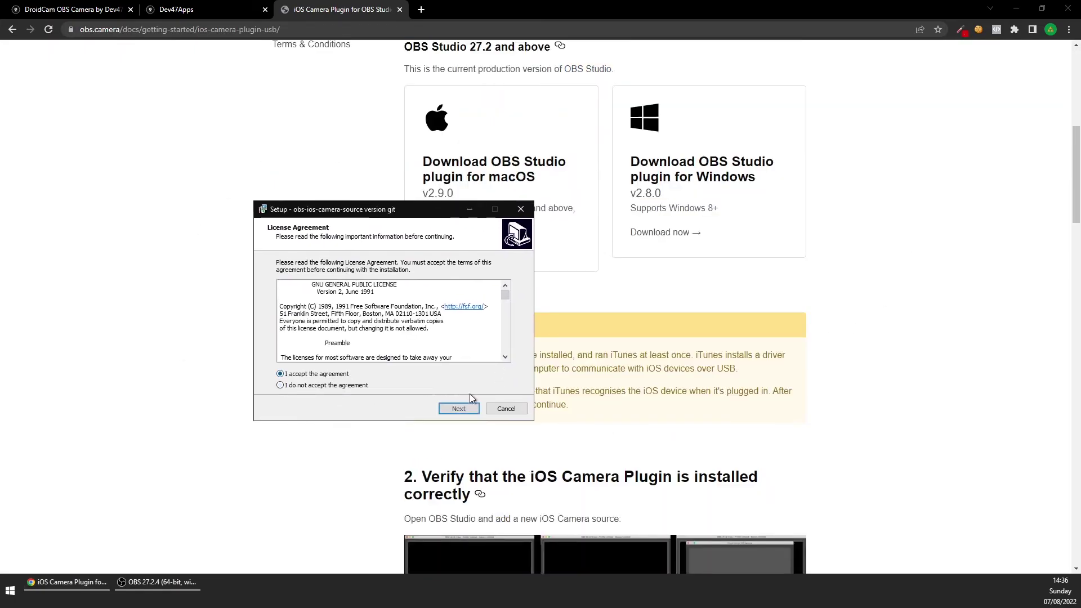
# Accept the obs-ios-camera-source licence and install the plugin
pyautogui.click(460, 409)
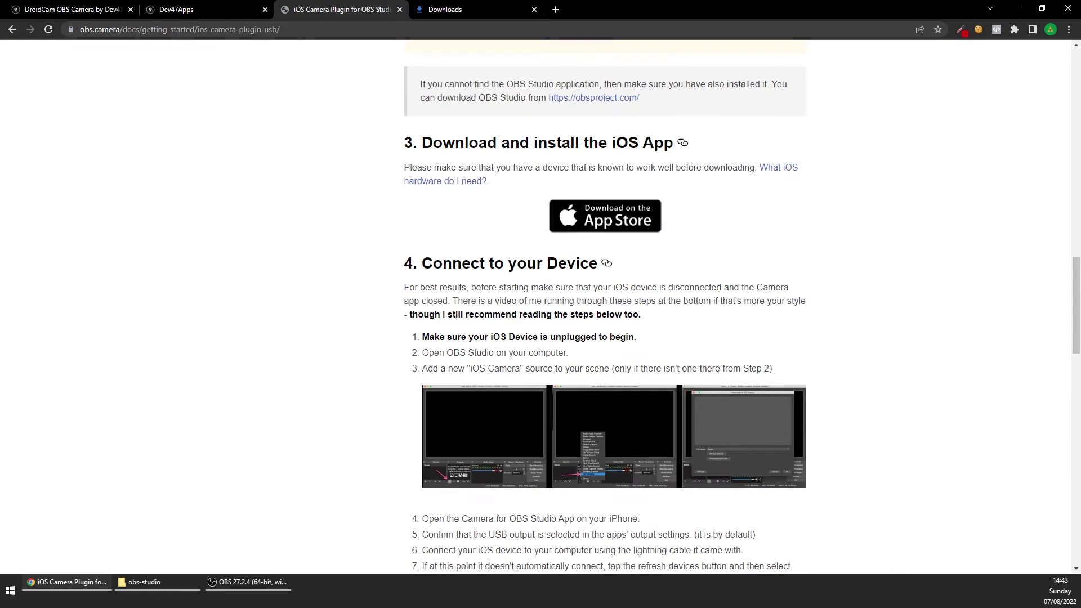
pyautogui.click(68, 581)
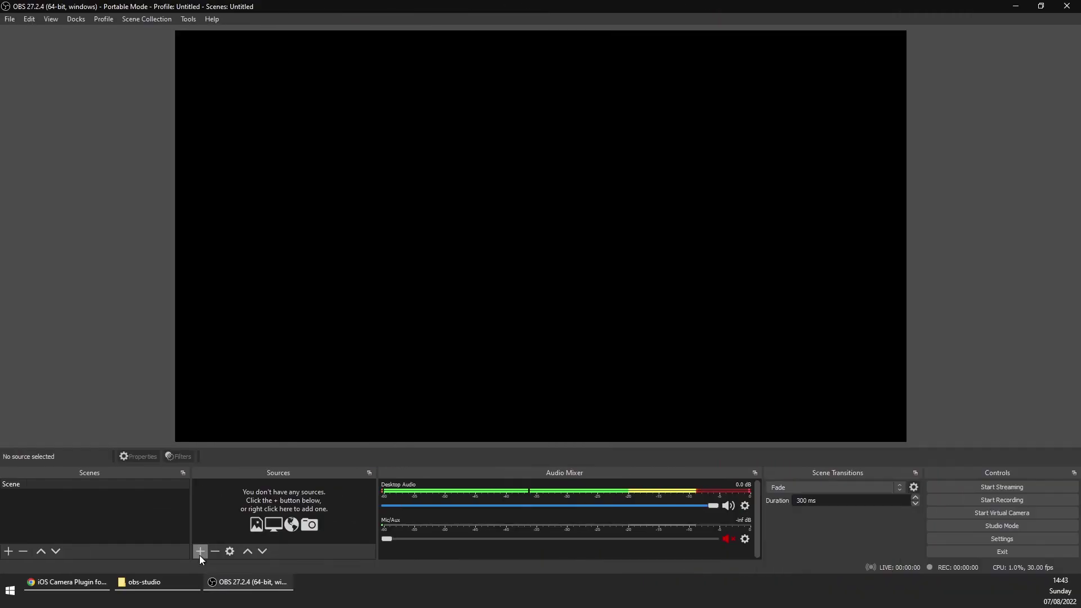
# Show OBS's addable source types, now including iOS Camera, with the iPhone connected over USB
pyautogui.click(199, 555)
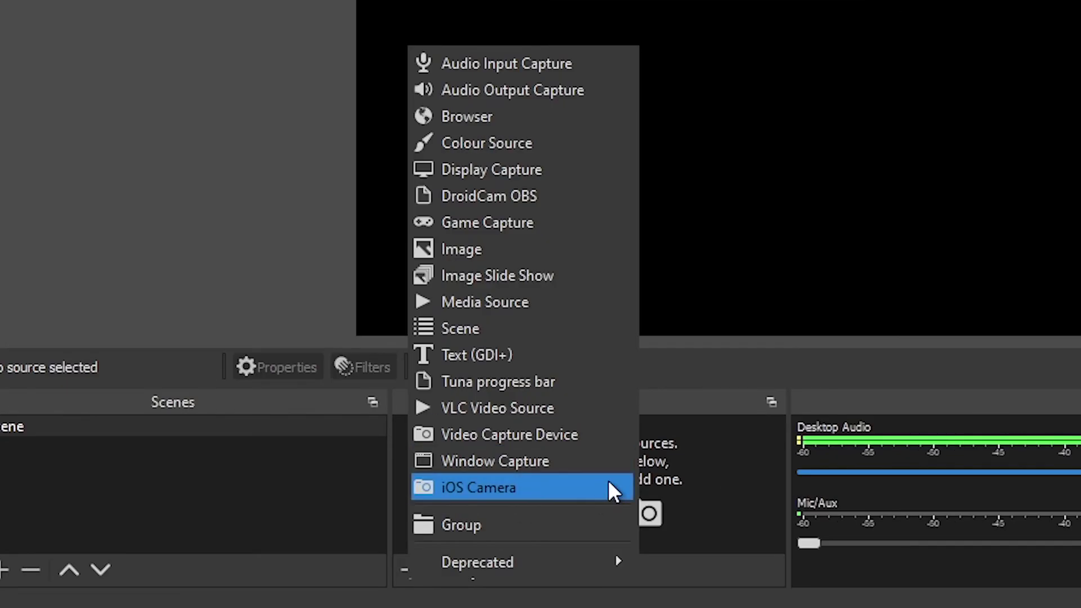
# Add an iOS Camera source and set its iOS Device to the iPhone
pyautogui.click(607, 487)
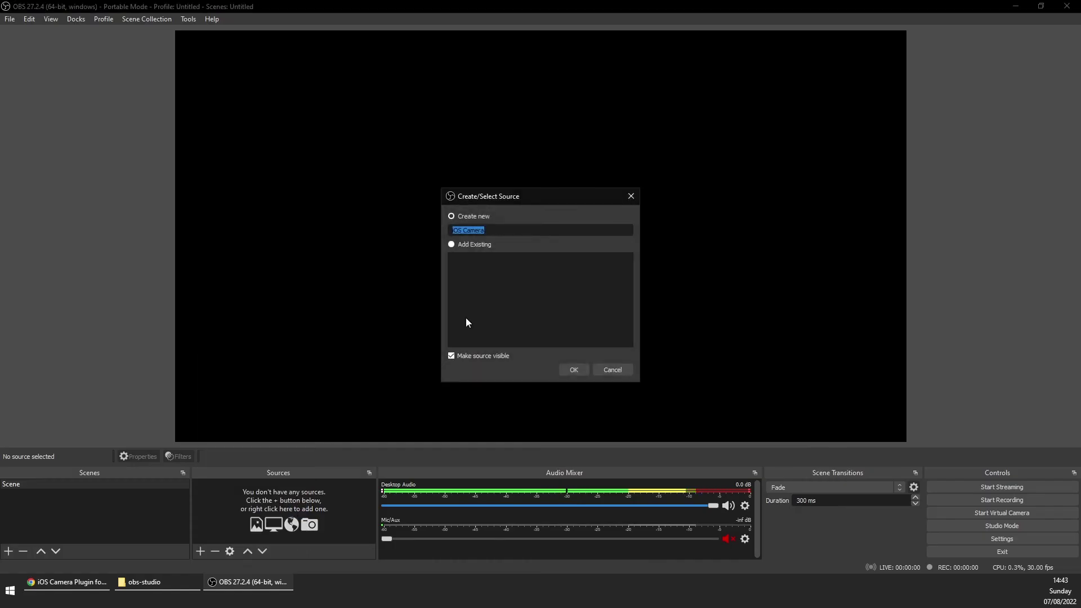
pyautogui.click(574, 369)
pyautogui.rightClick(253, 484)
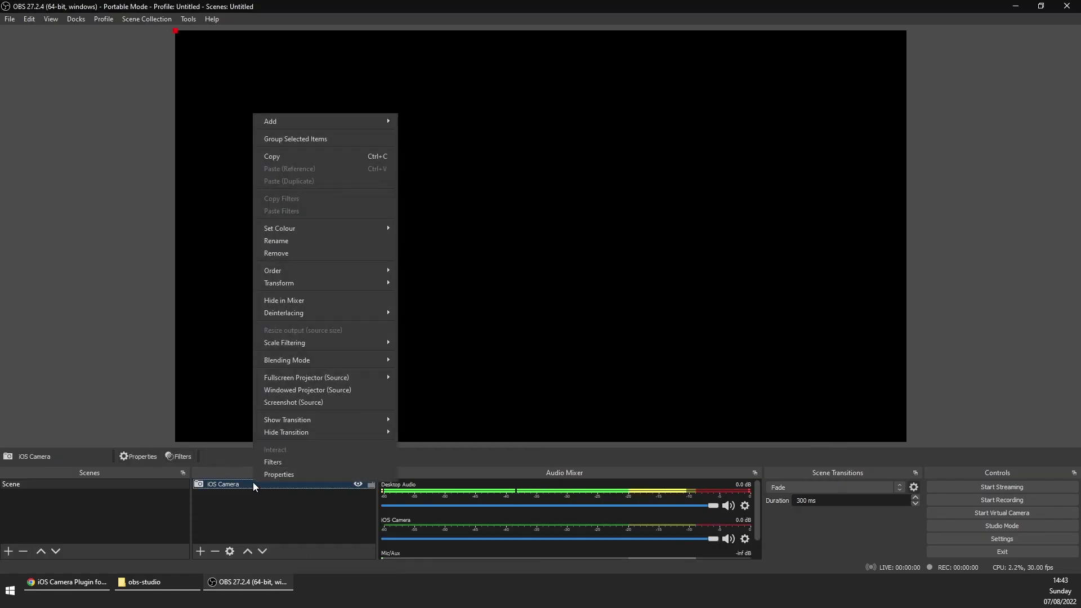
pyautogui.click(283, 475)
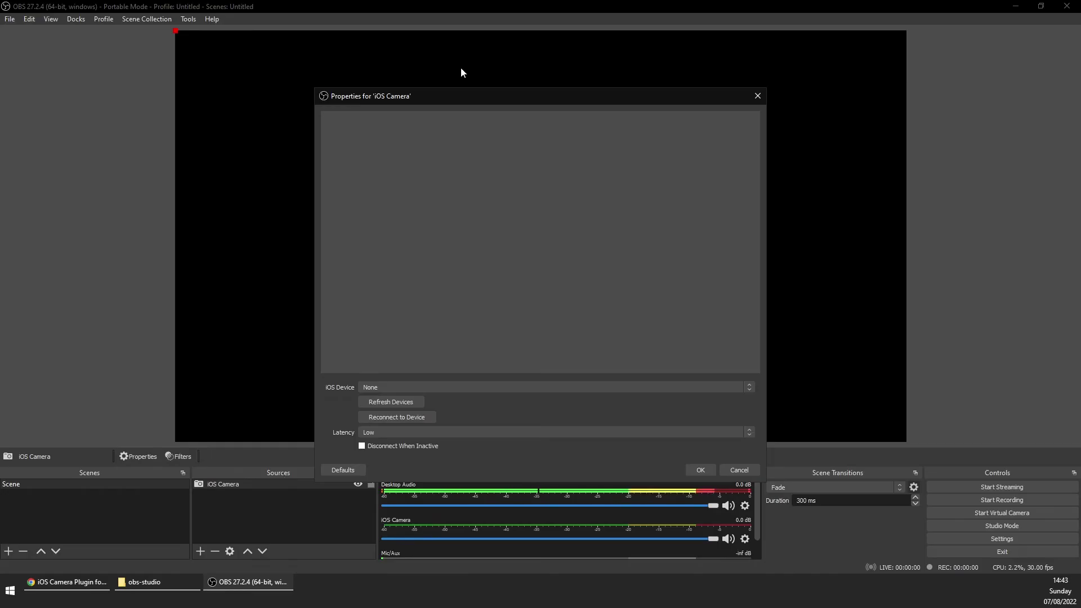
pyautogui.moveTo(448, 99); pyautogui.dragTo(345, 55)
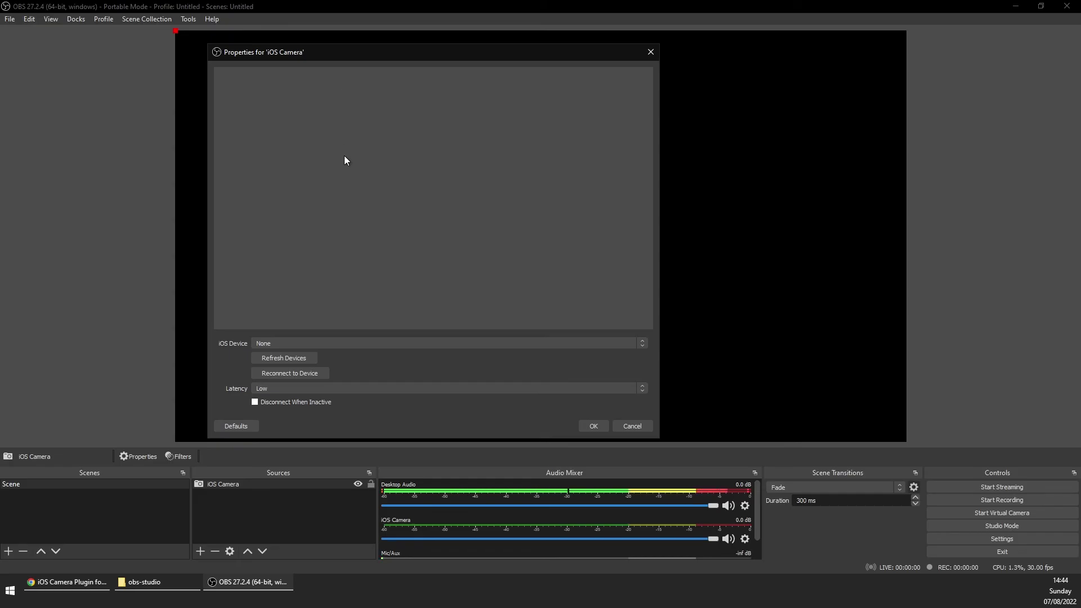
pyautogui.click(284, 358)
pyautogui.click(304, 343)
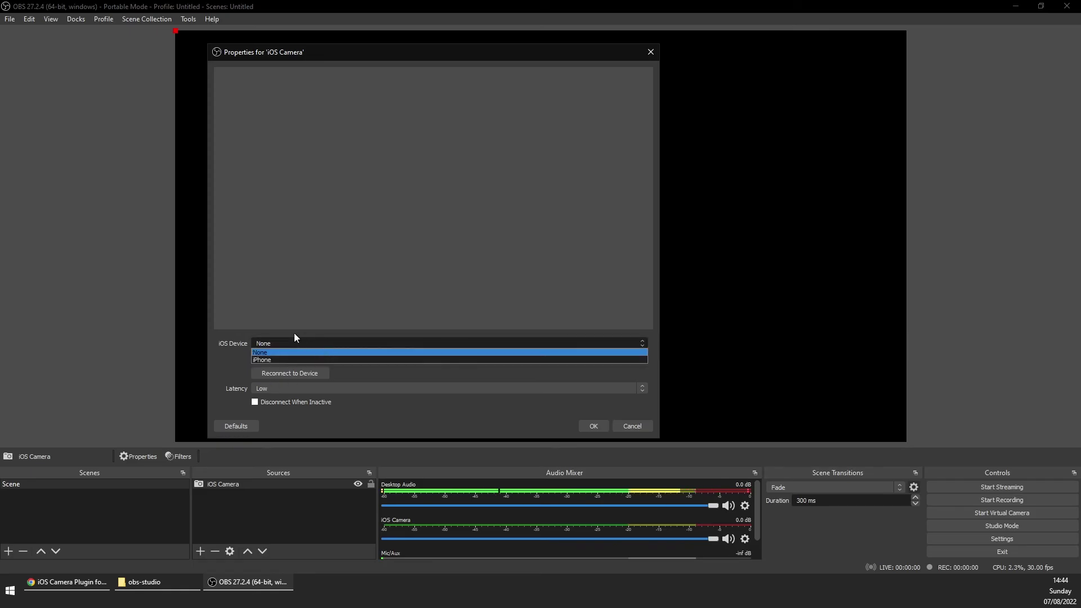
pyautogui.click(308, 360)
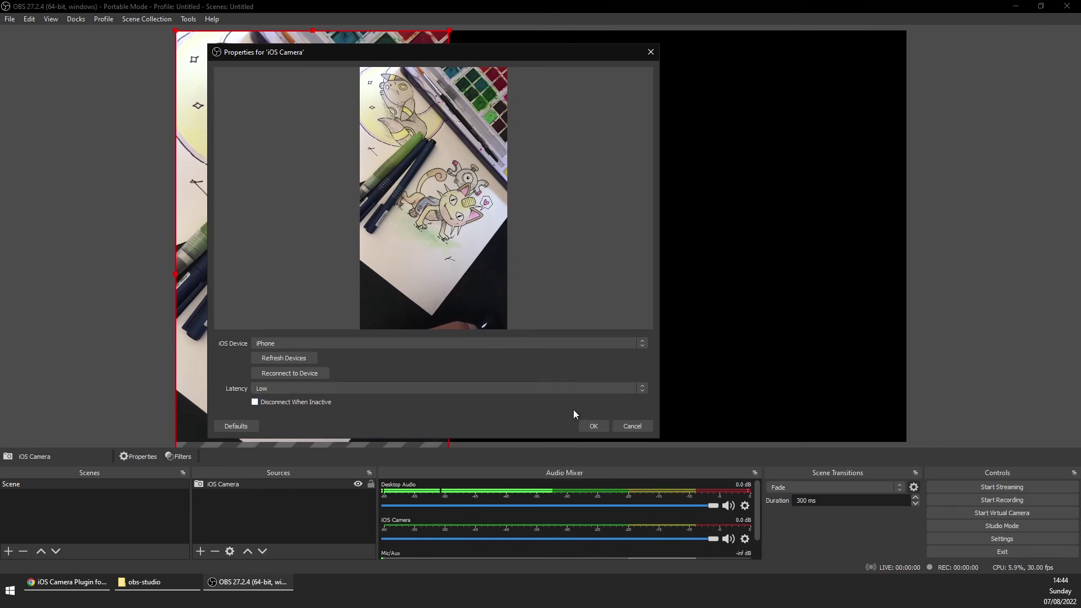
pyautogui.click(603, 426)
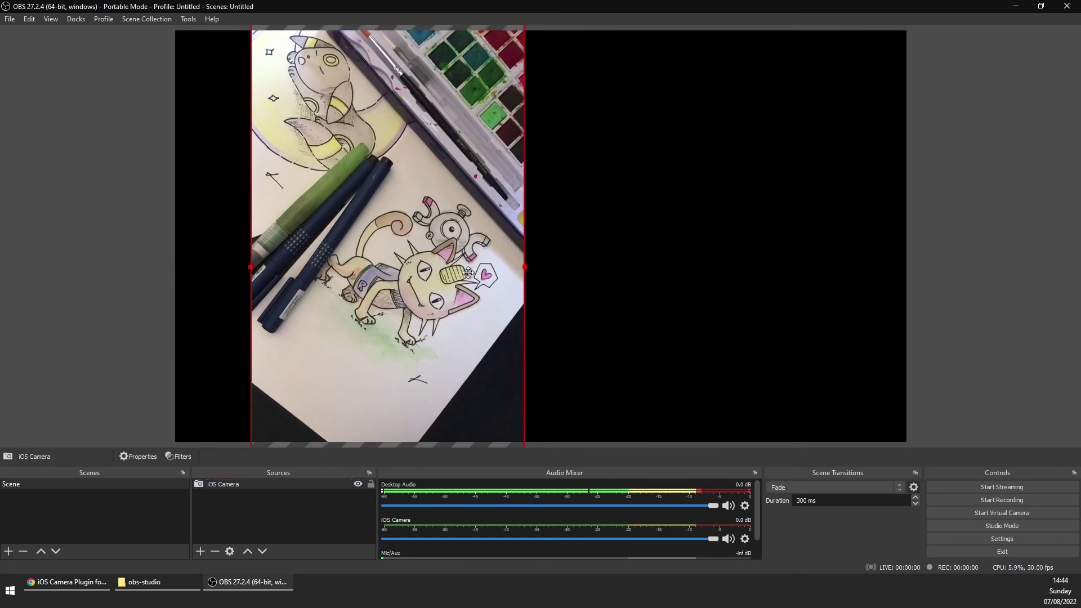
# Rotate the iPhone camera feed 90 degrees clockwise into landscape
pyautogui.rightClick(498, 272)
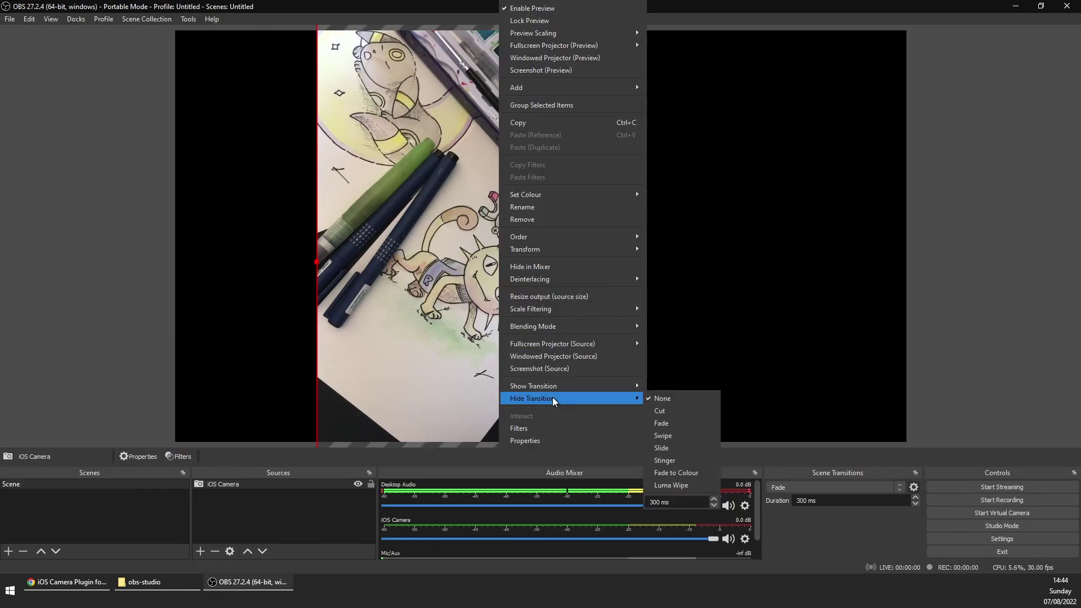
pyautogui.moveTo(573, 247)
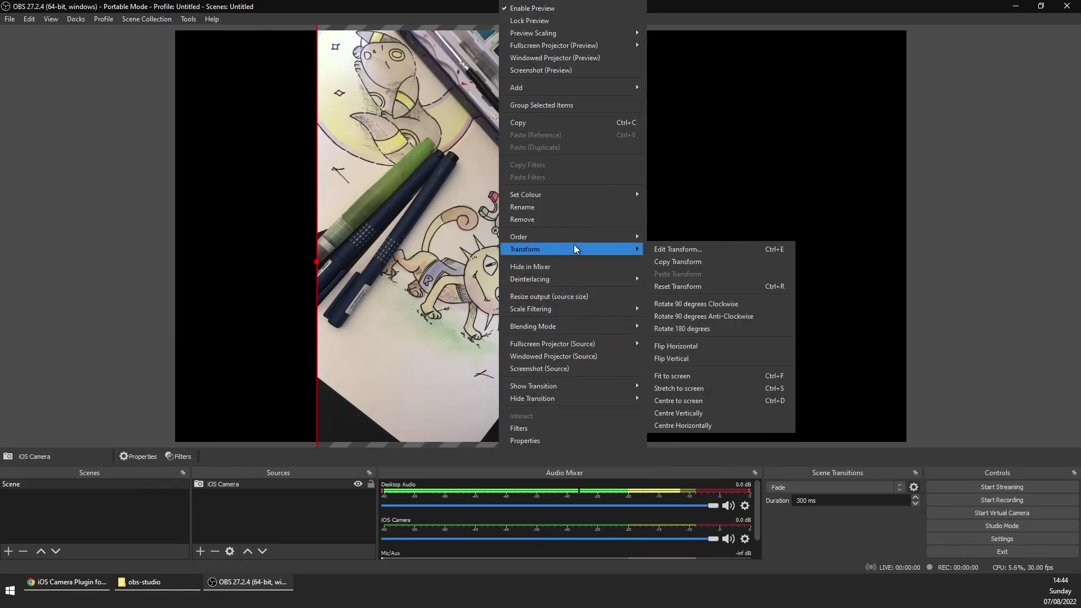
pyautogui.click(697, 304)
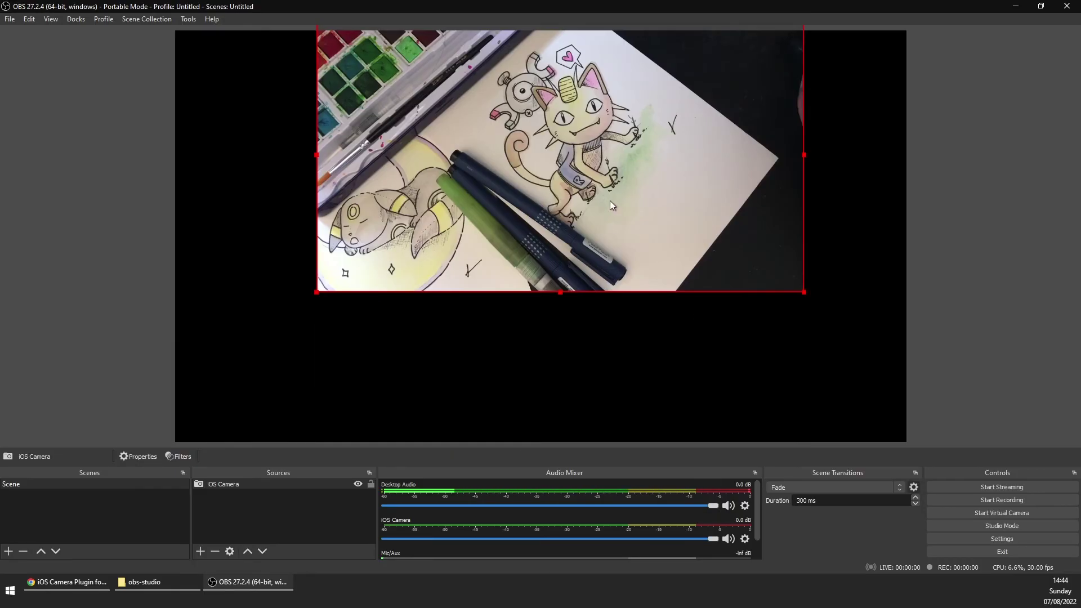